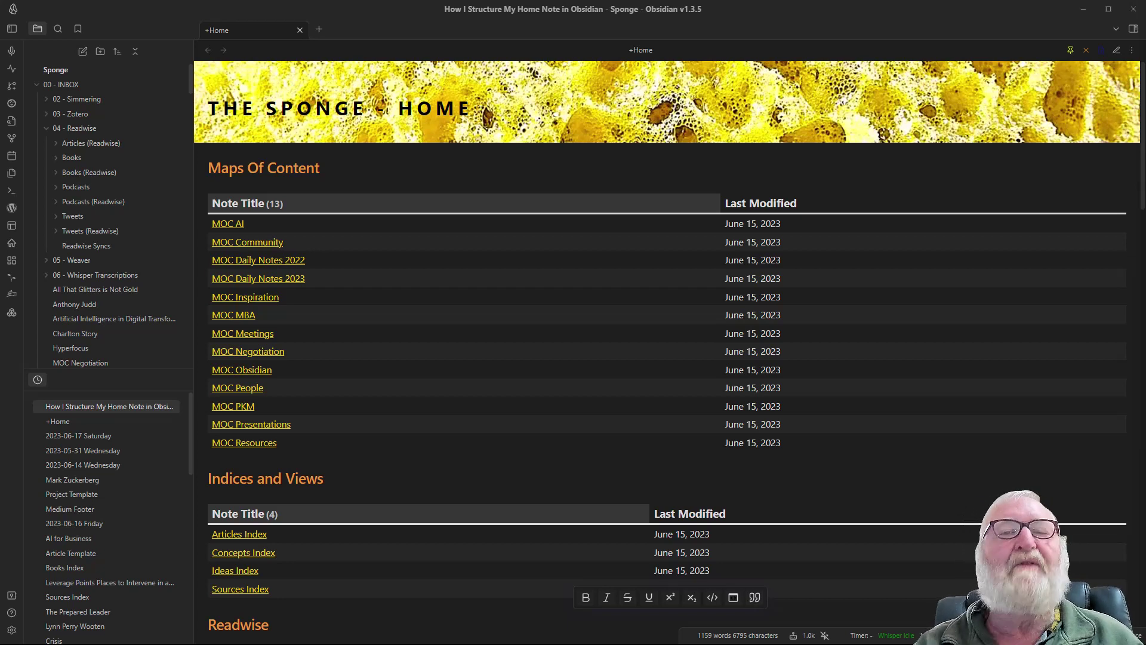
Step: Collapse the left file-explorer and recent-files sidebar with Ctrl+Shift+Left to widen the Home note
key(ctrl+shift+Left)
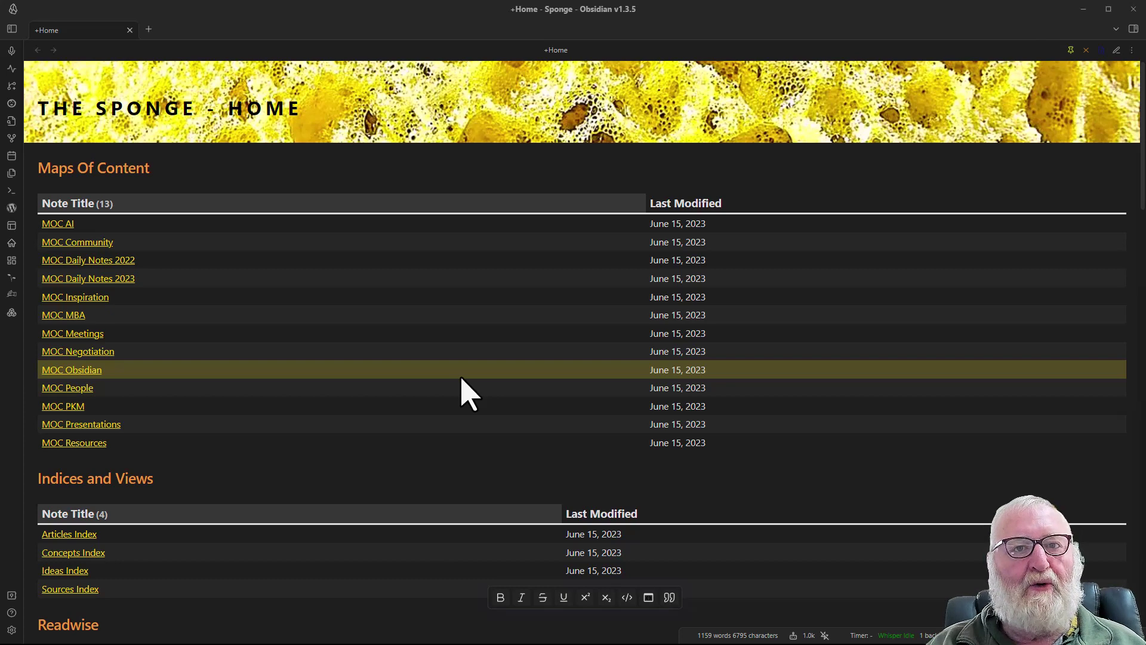
scroll(462, 379, down, 2)
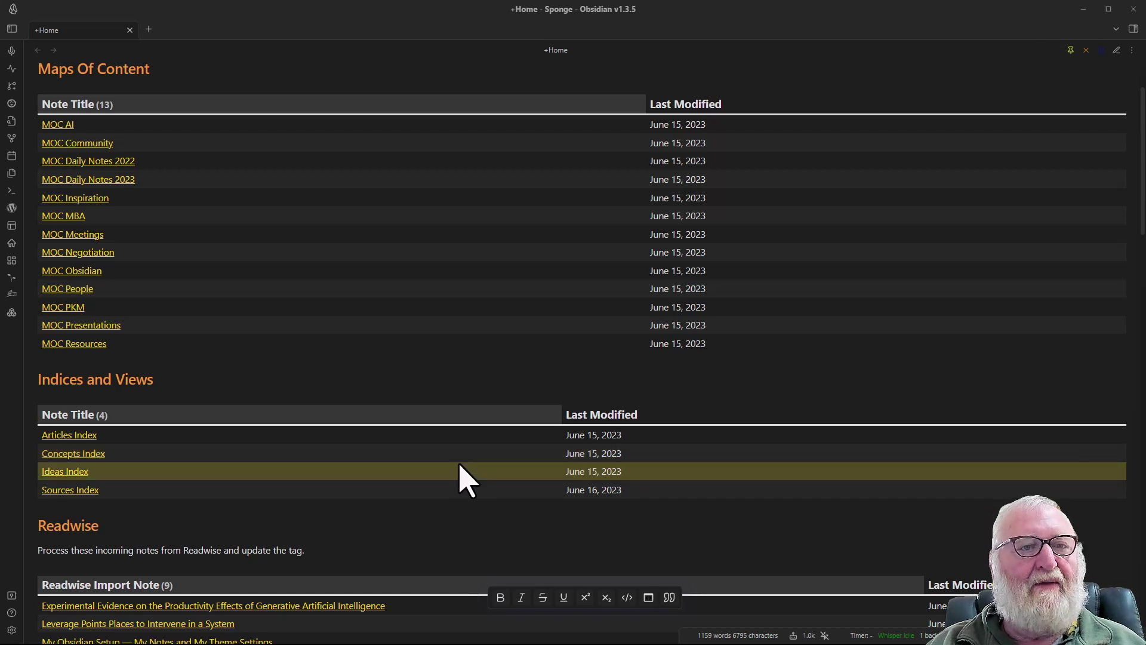
scroll(467, 478, down, 2)
scroll(504, 438, down, 2)
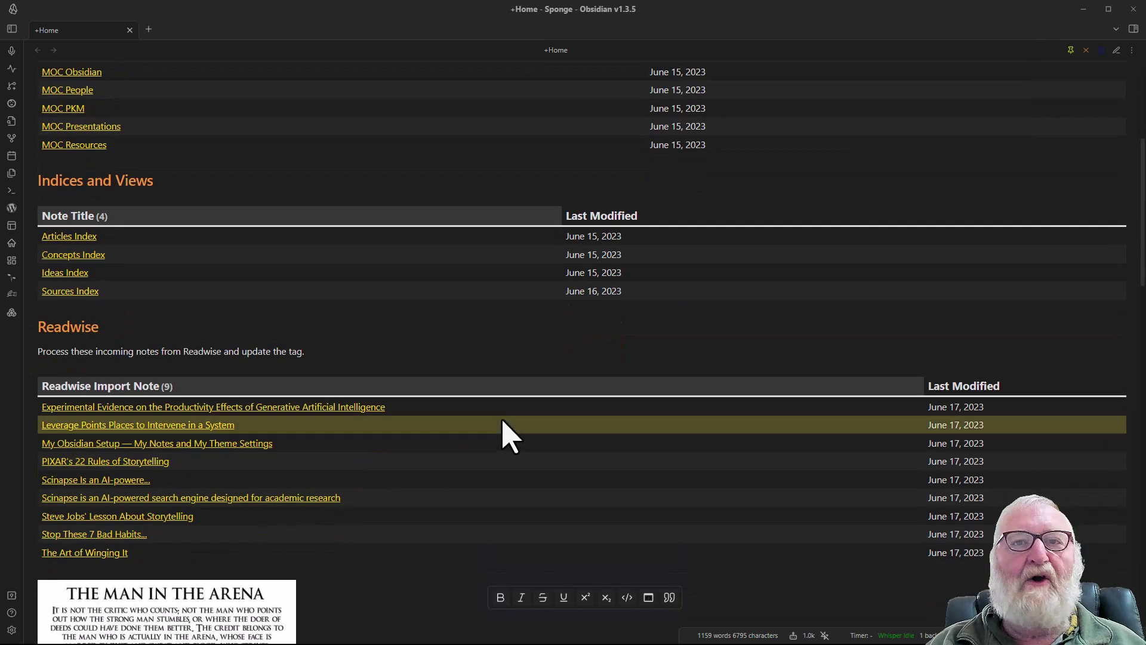
scroll(658, 341, down, 2)
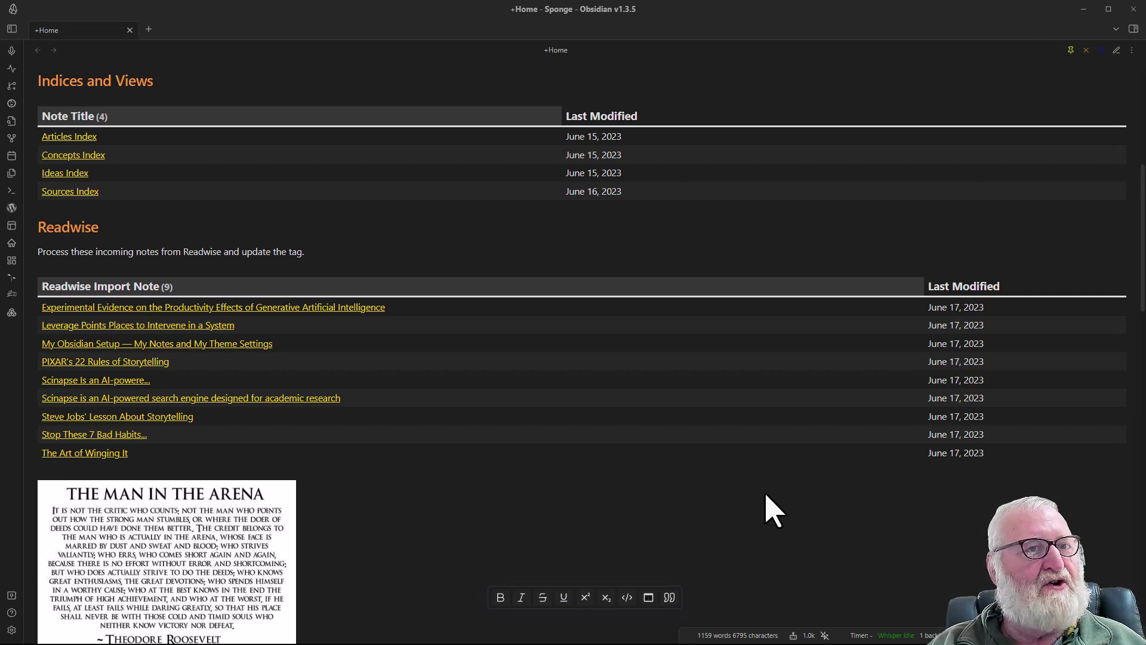
scroll(806, 506, down, 2)
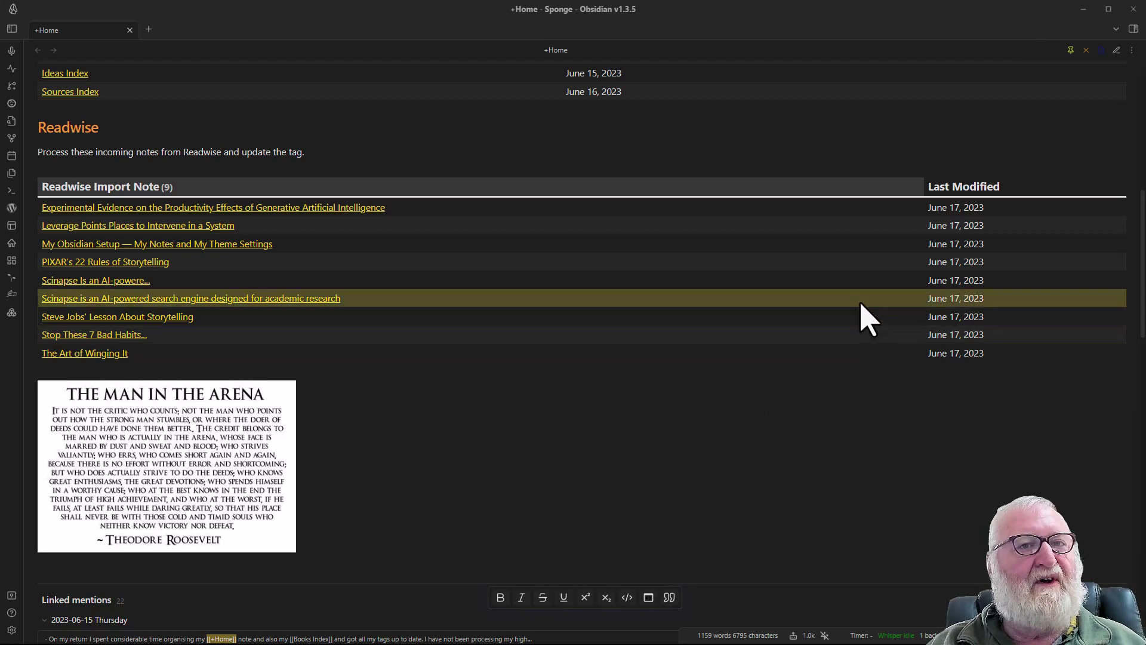
scroll(840, 445, up, 1)
scroll(842, 447, up, 7)
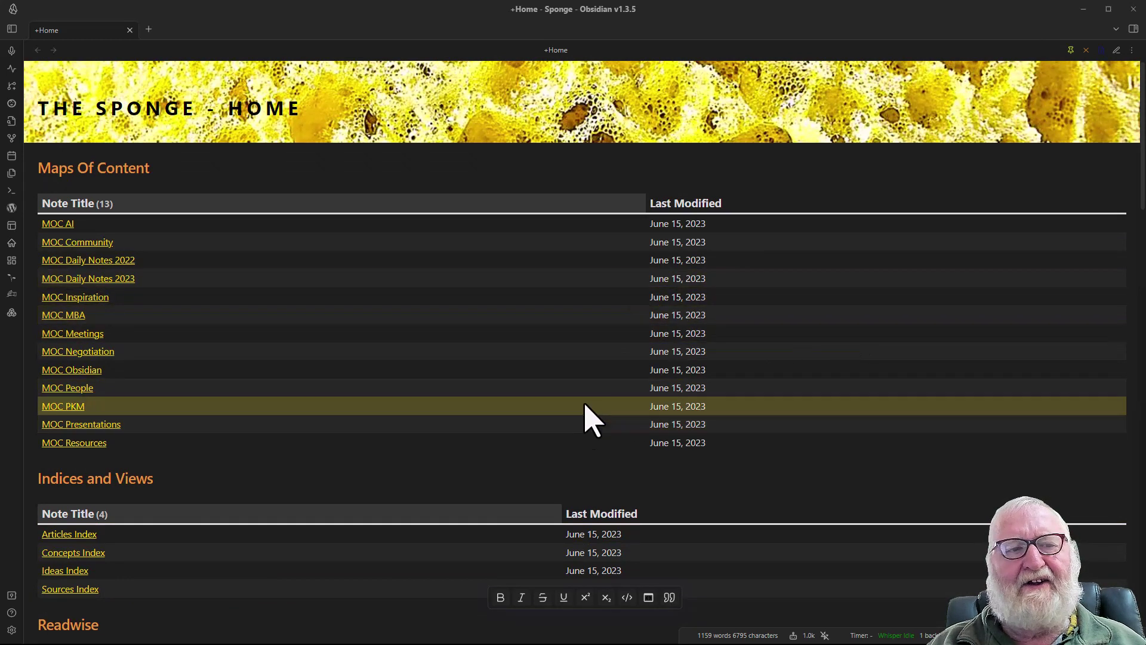
click(1116, 51)
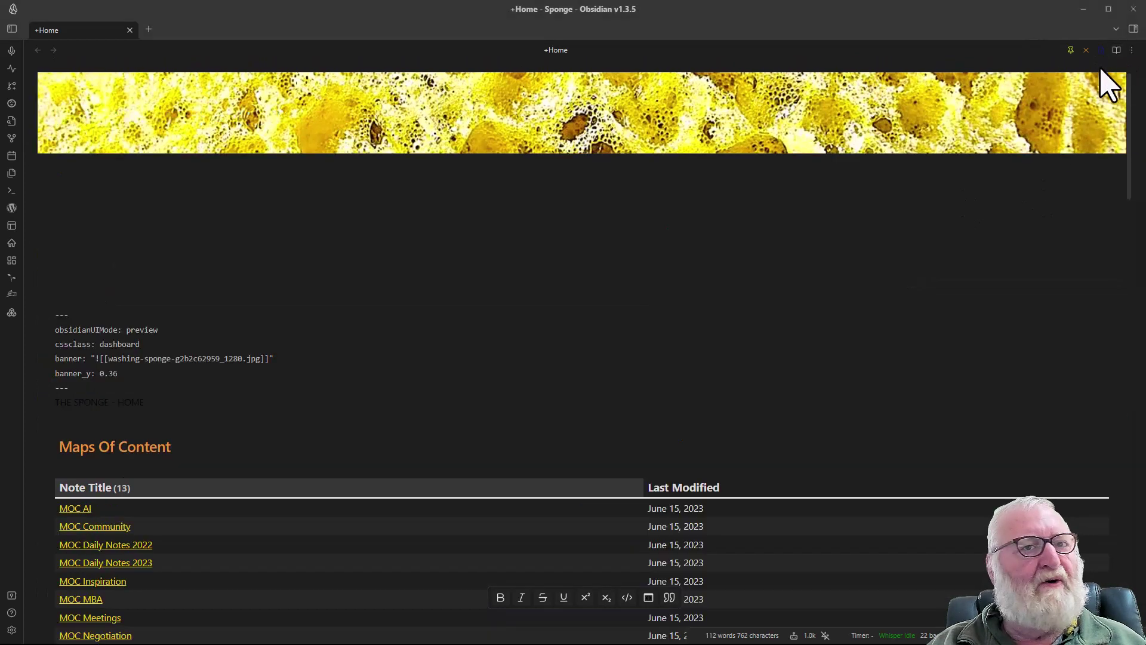
scroll(1049, 289, down, 3)
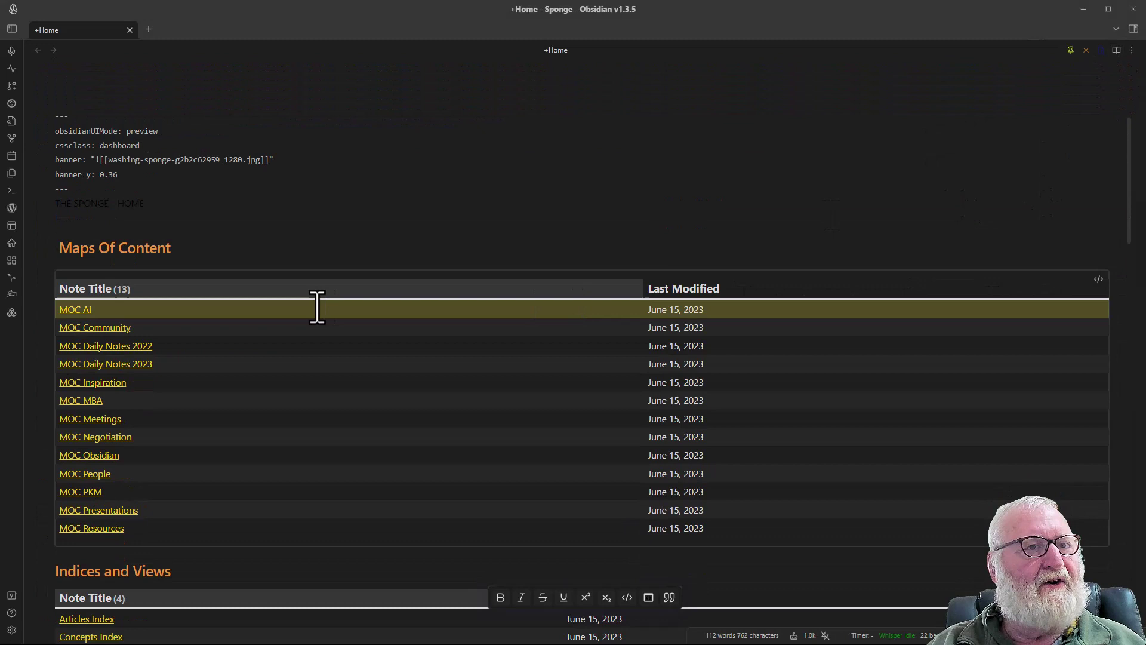
click(155, 226)
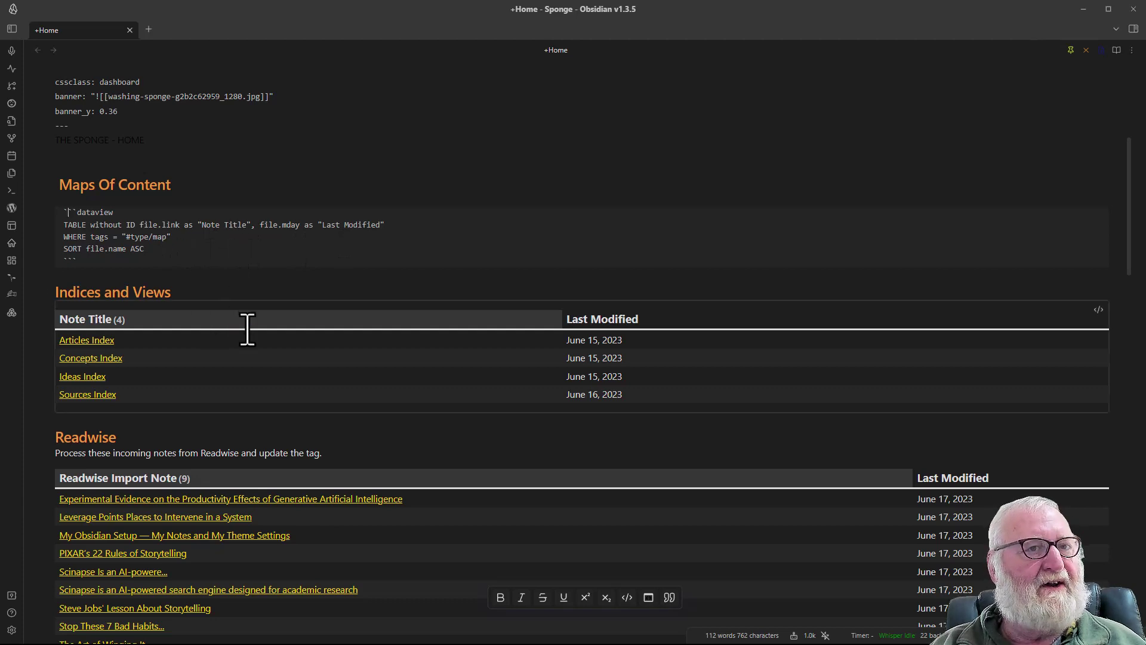
scroll(233, 359, down, 2)
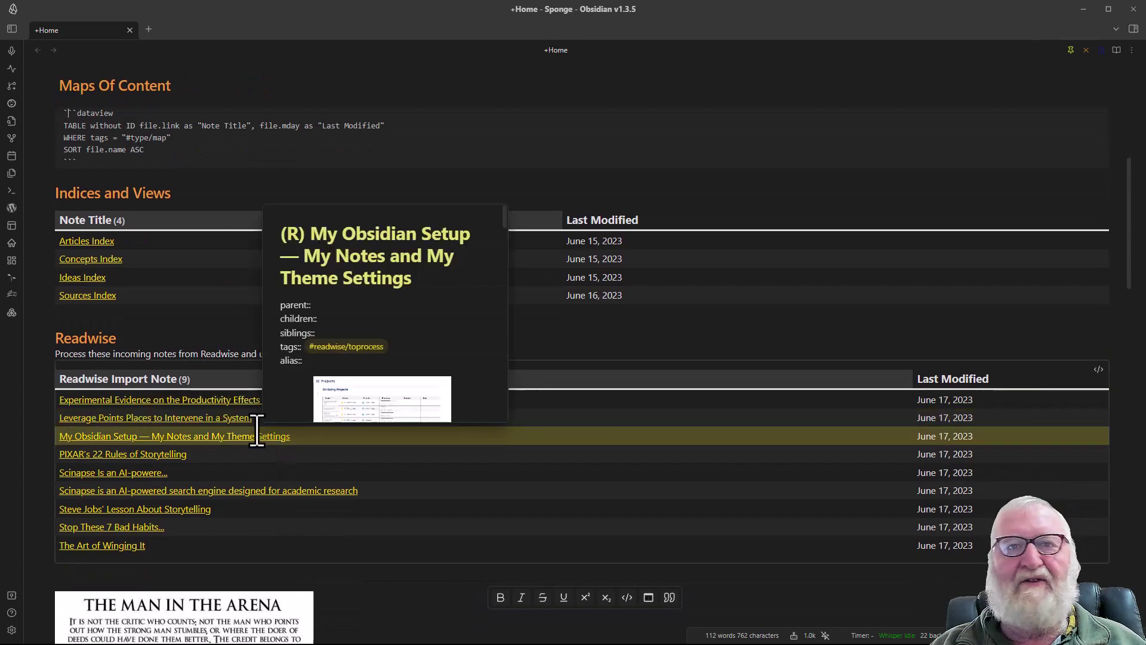
click(183, 354)
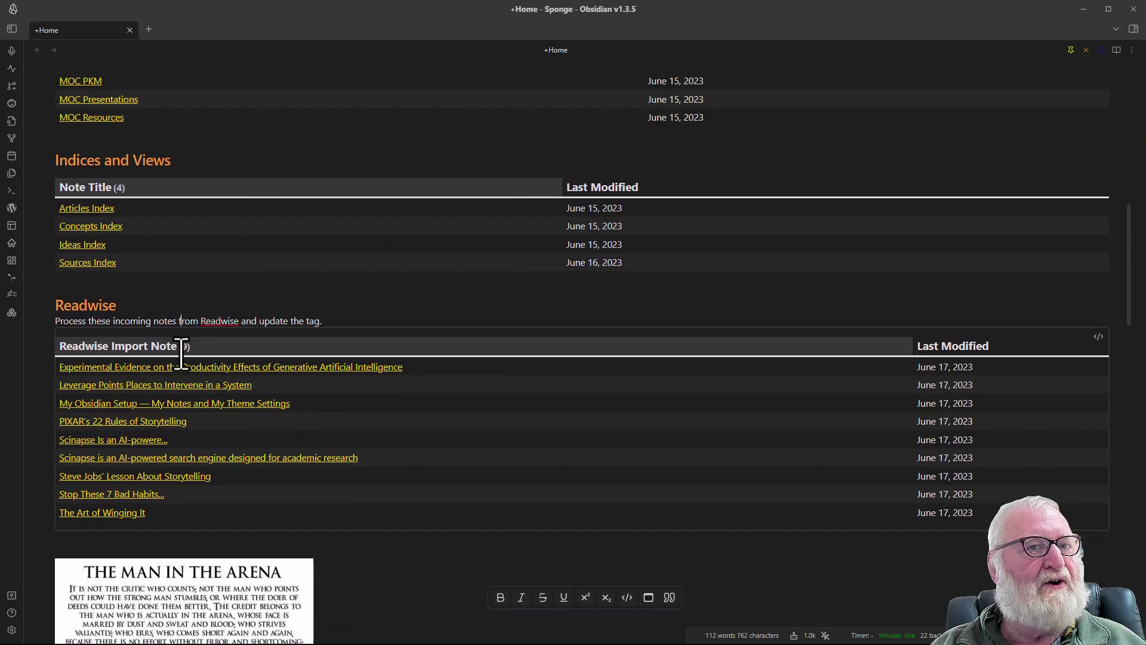
click(181, 355)
key(ctrl+e)
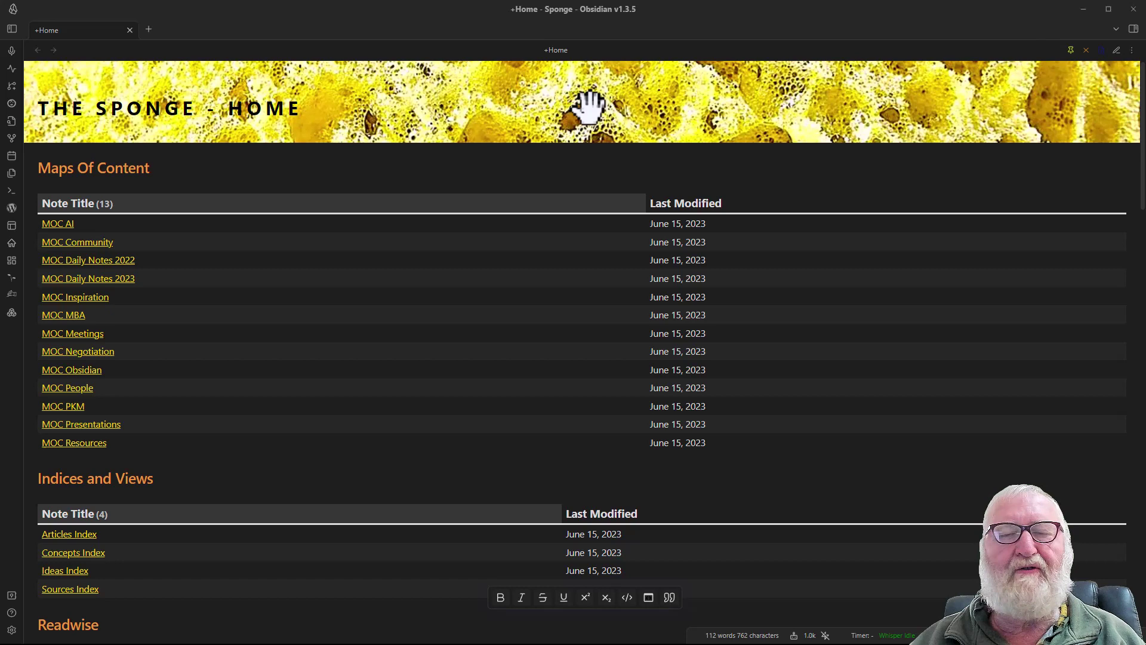
Step: Search 'banner' in the community plugin browser and view the installed Banners plugin (v1.3.3)
click(11, 630)
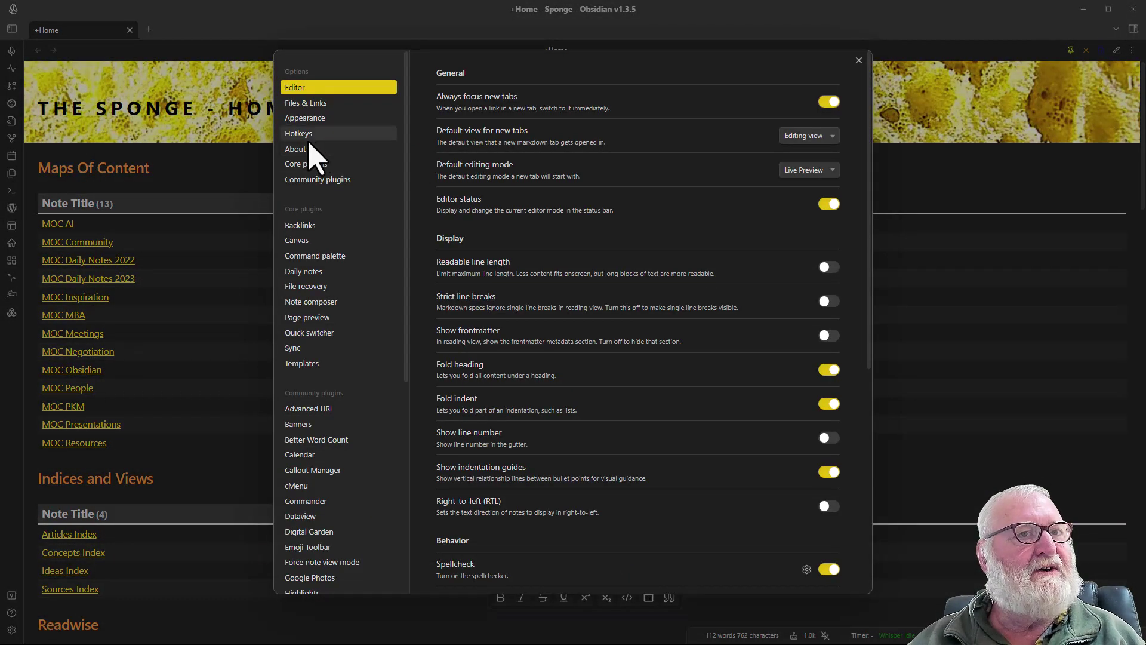
click(320, 180)
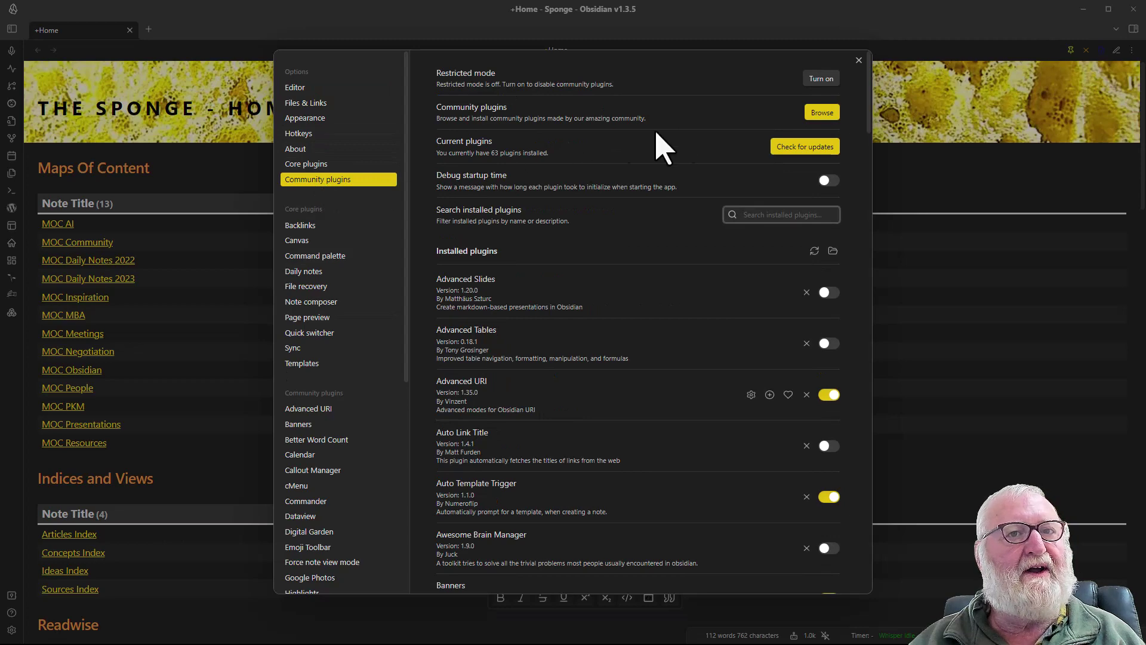
click(827, 115)
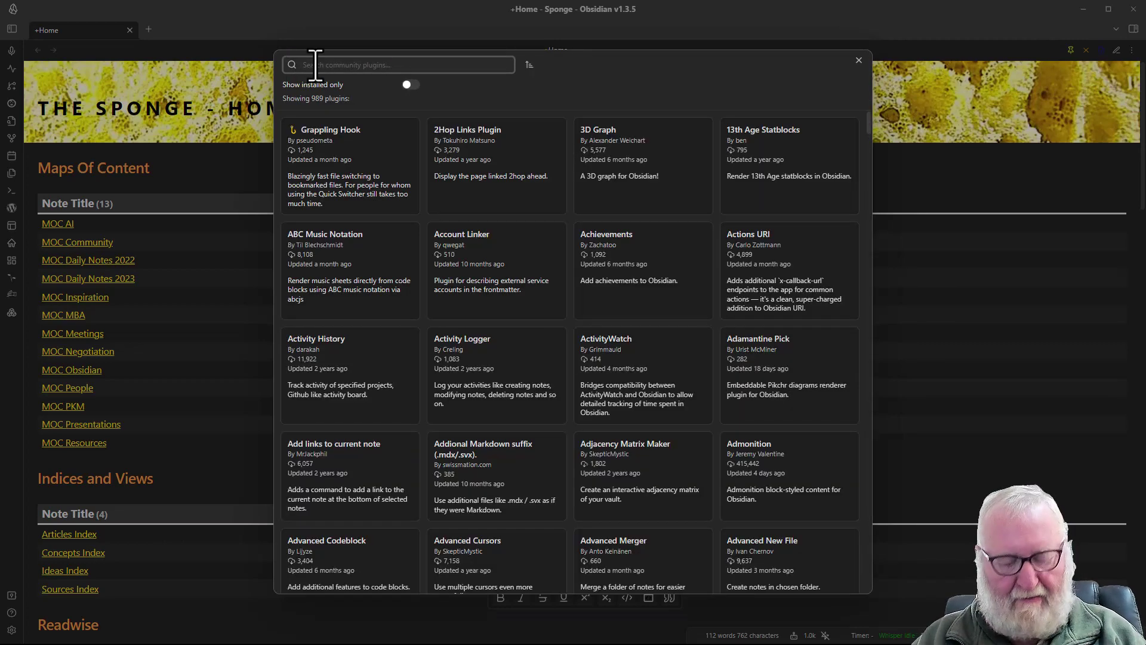
text(banner)
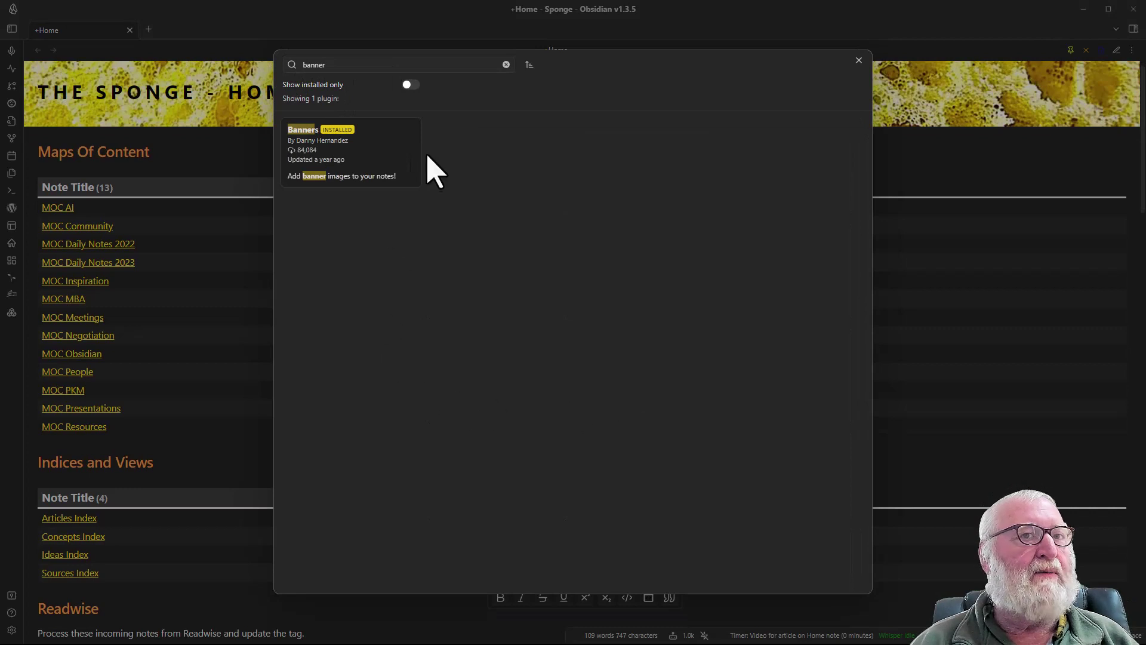
click(361, 157)
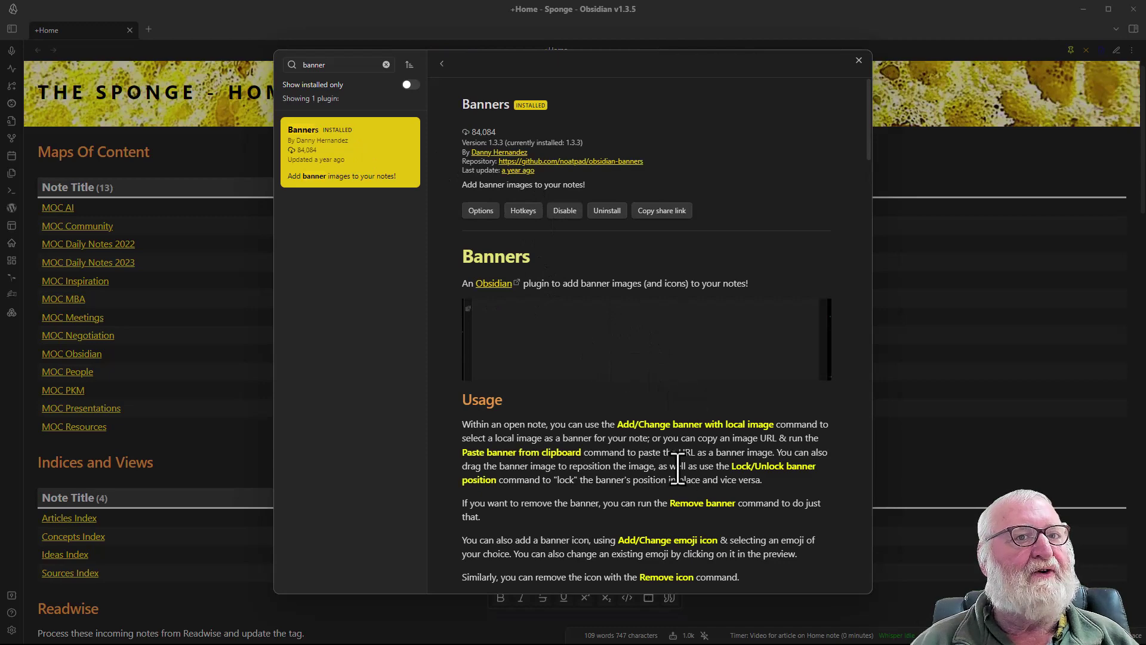
scroll(678, 468, down, 2)
scroll(681, 475, up, 2)
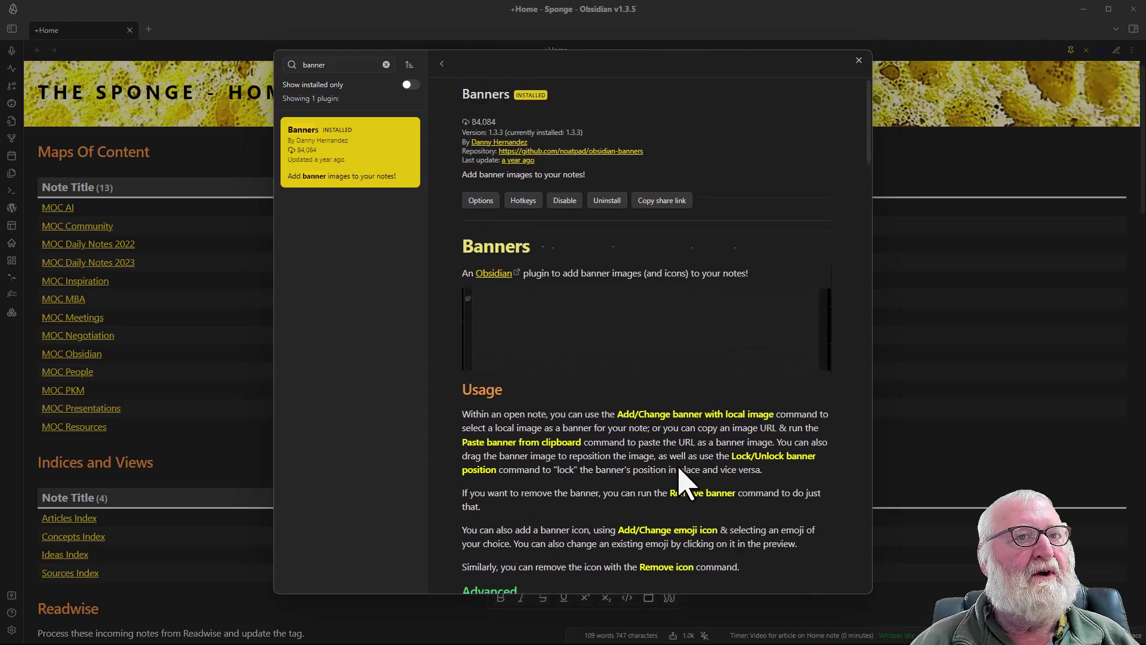
Step: In Banners settings, keep Solid style, set the drag modifier key to None, then close Settings
click(481, 211)
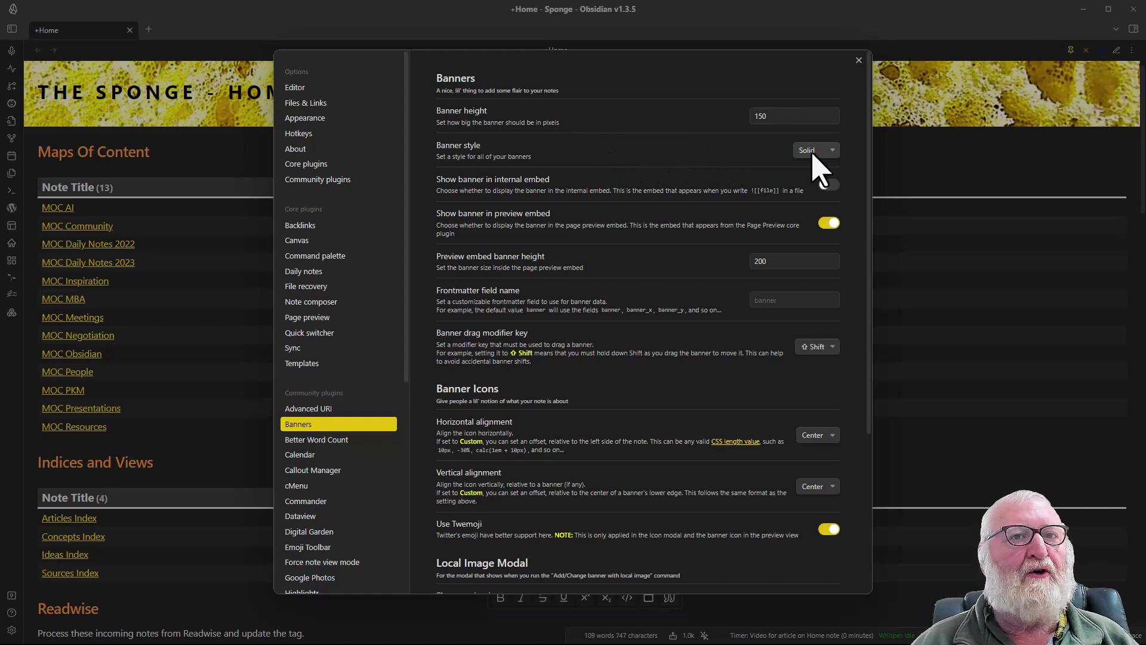
click(834, 152)
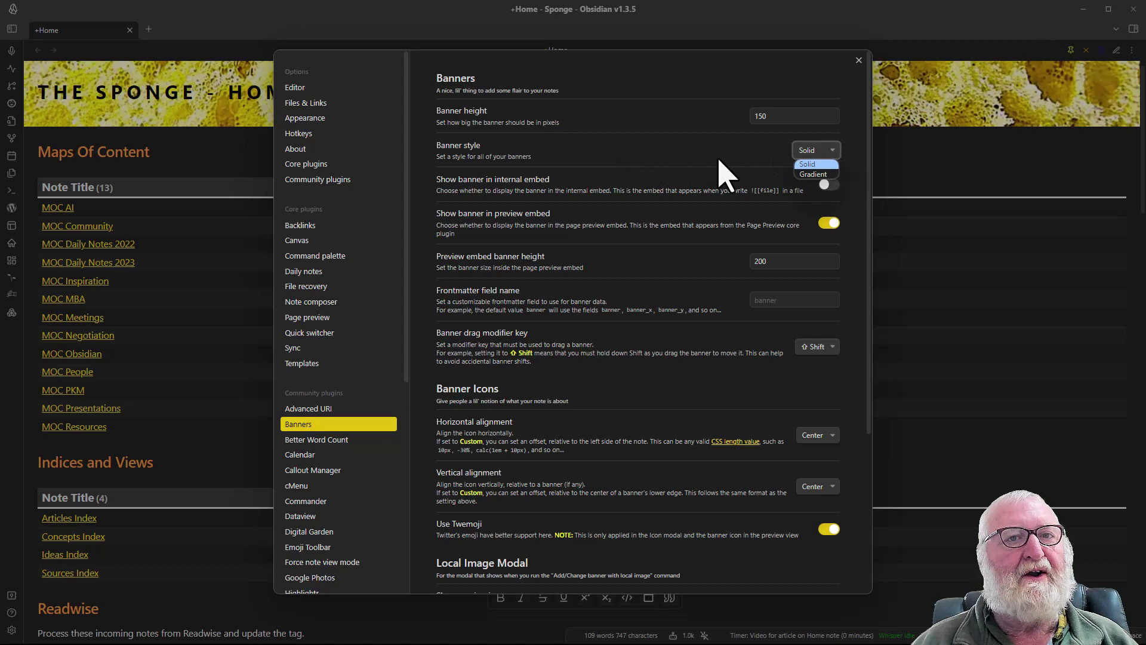
click(723, 173)
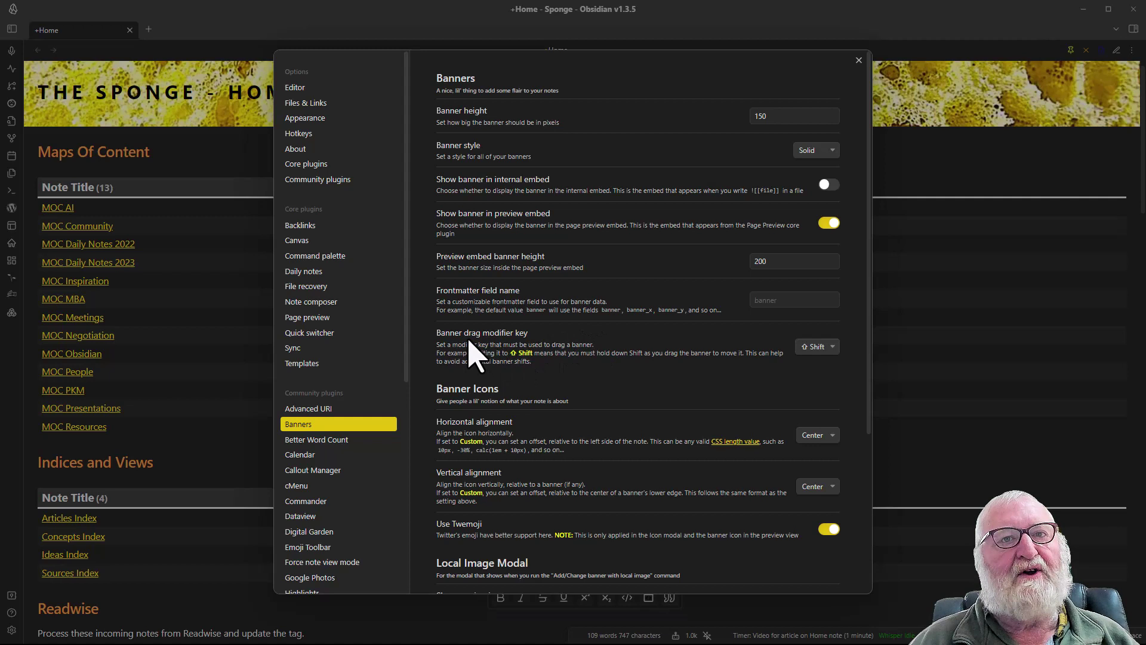
click(821, 349)
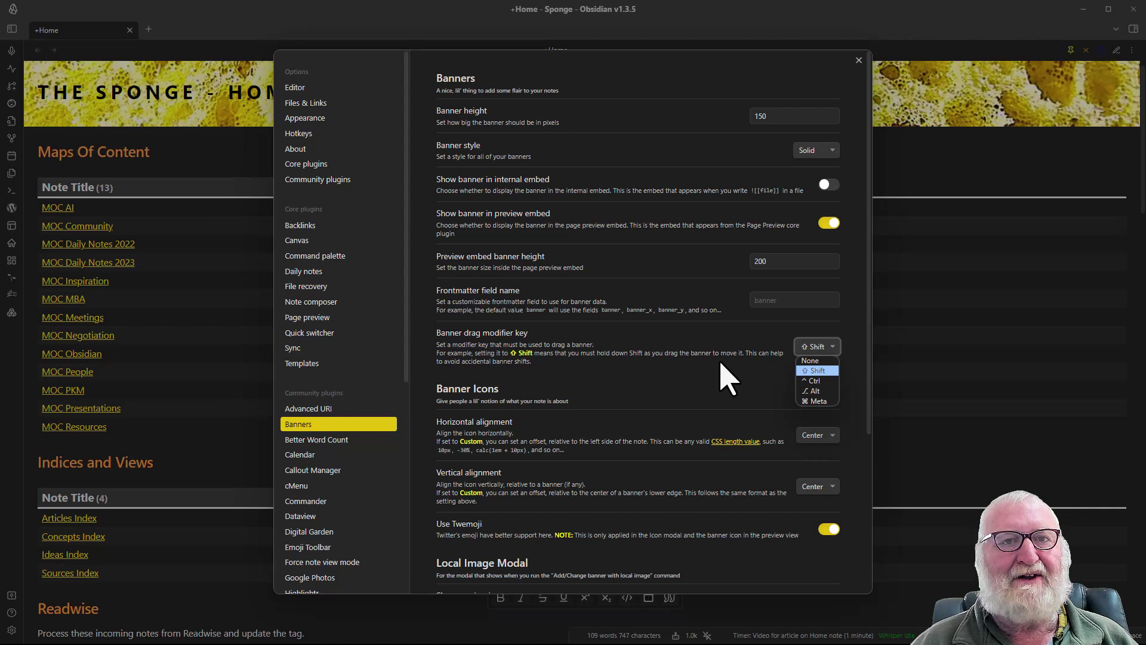
click(727, 379)
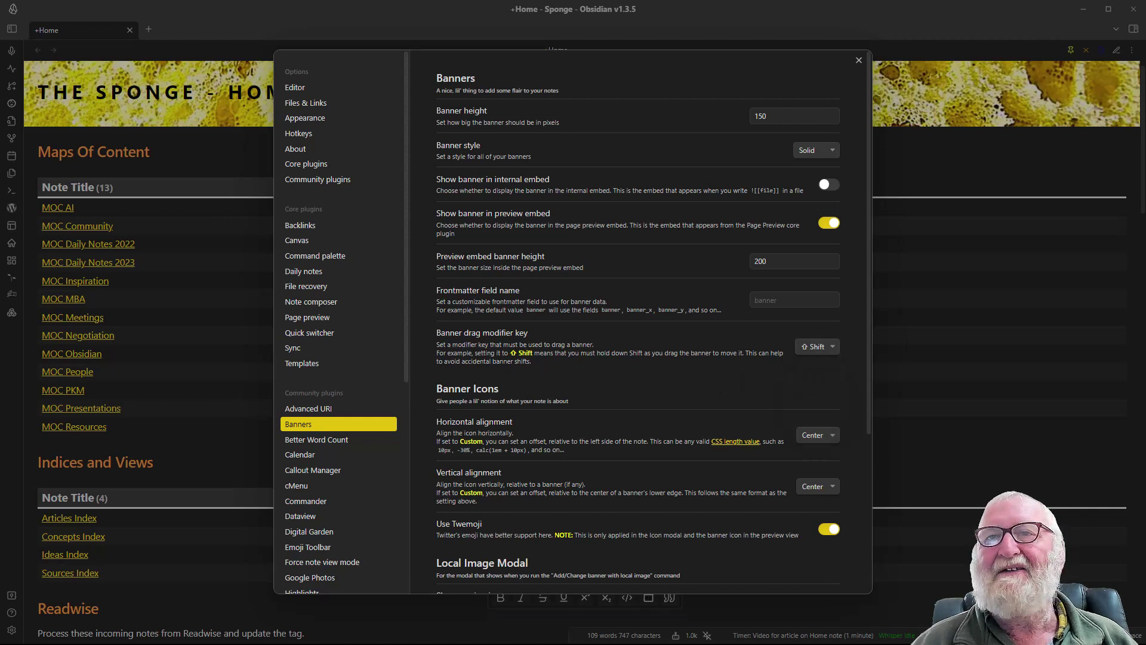
key(Up)
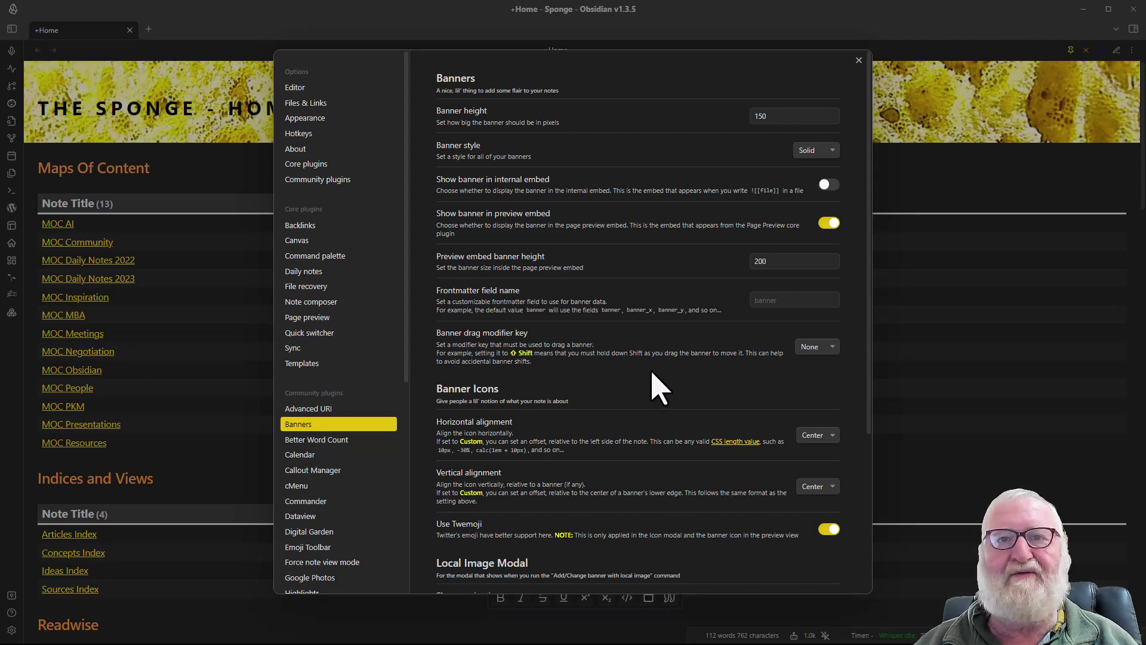
key(Escape)
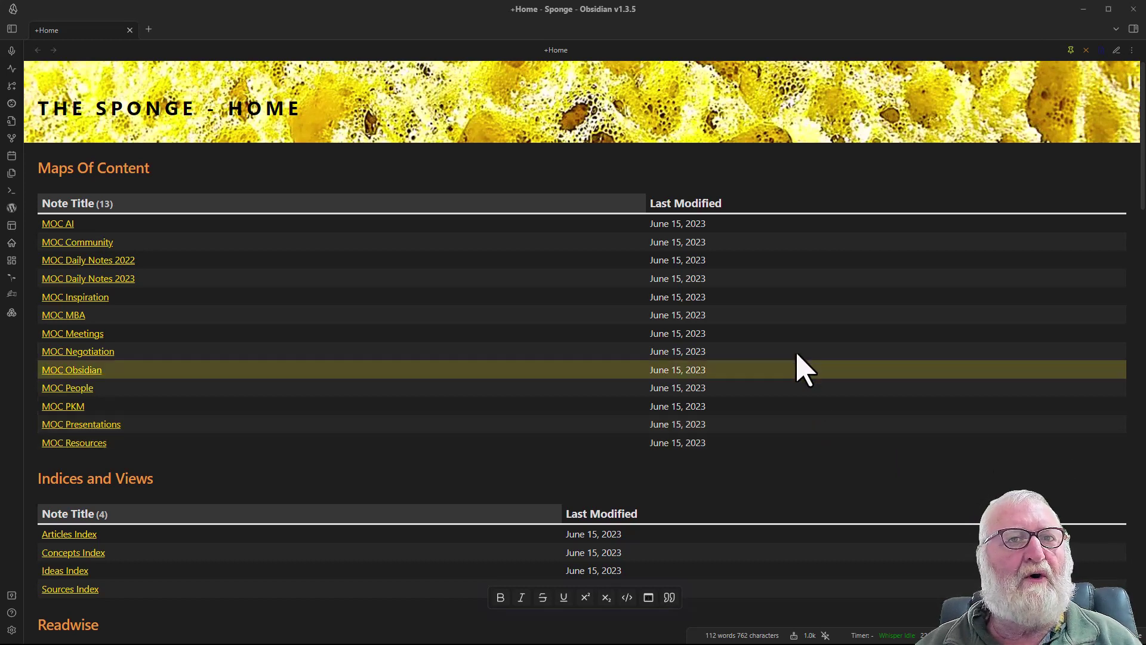
Step: In Editor settings, switch new tabs' default view to Reading view, then back to Editing view
click(12, 630)
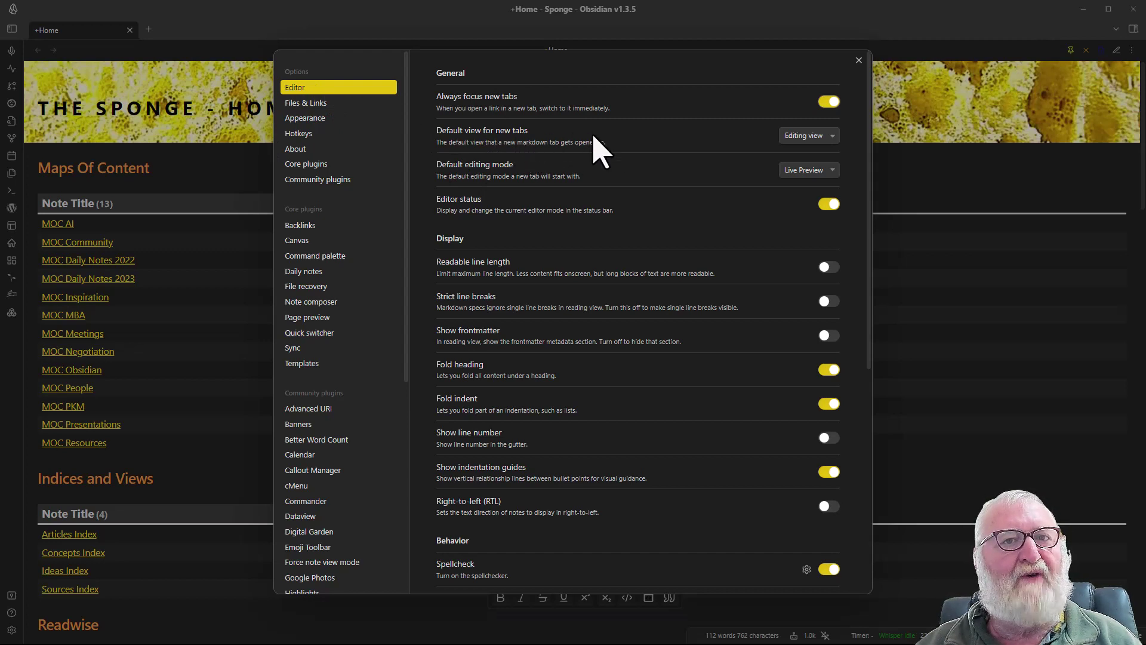
click(832, 135)
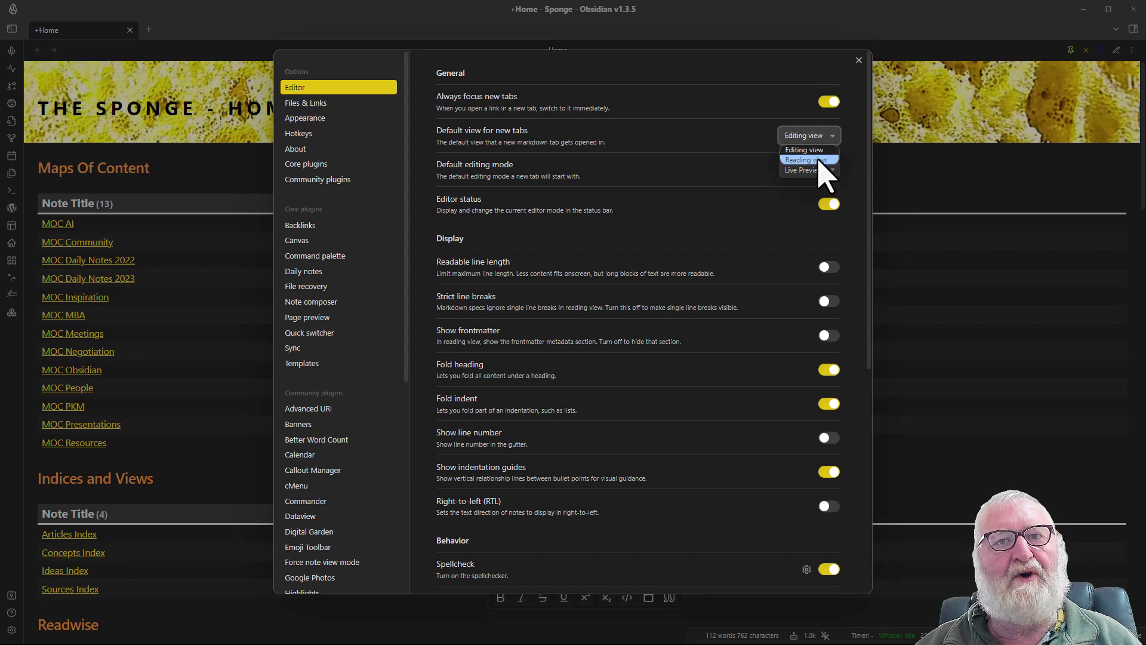
click(822, 160)
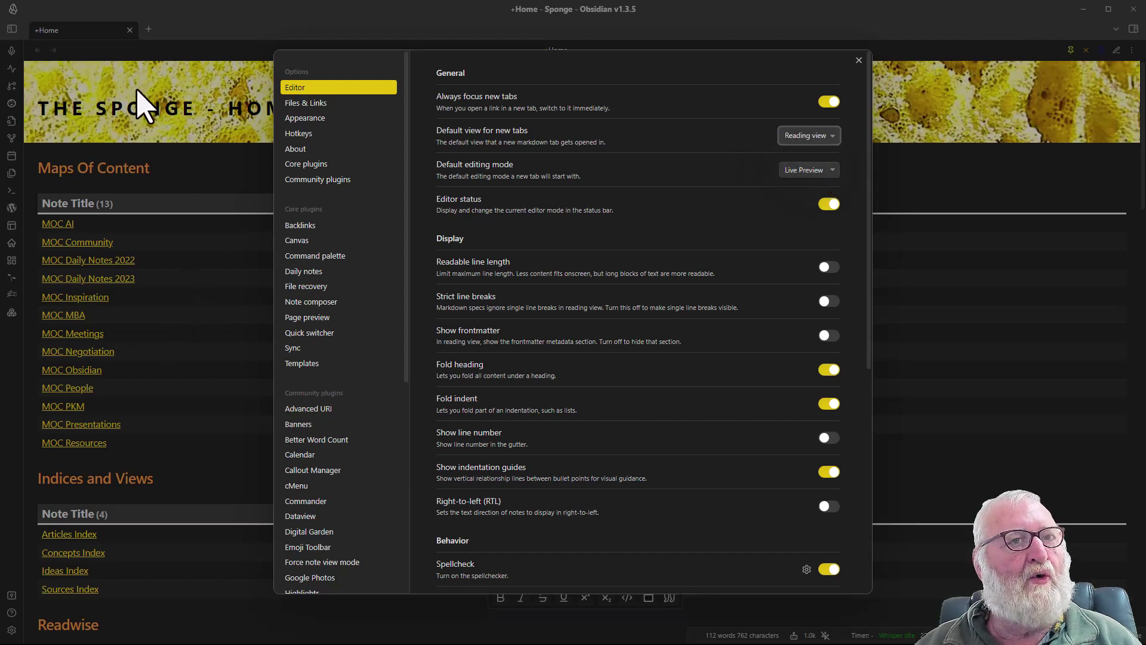
click(811, 136)
click(810, 151)
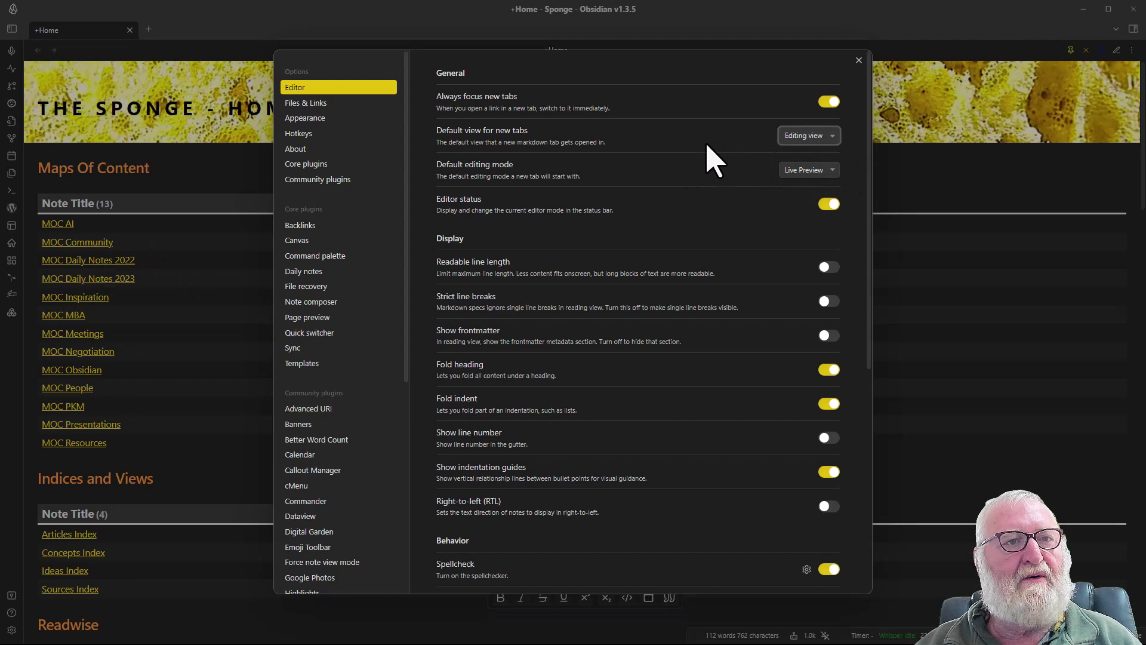
Step: Search 'force' among community plugins, view Force note view mode (v1.1.1), then close settings
click(311, 180)
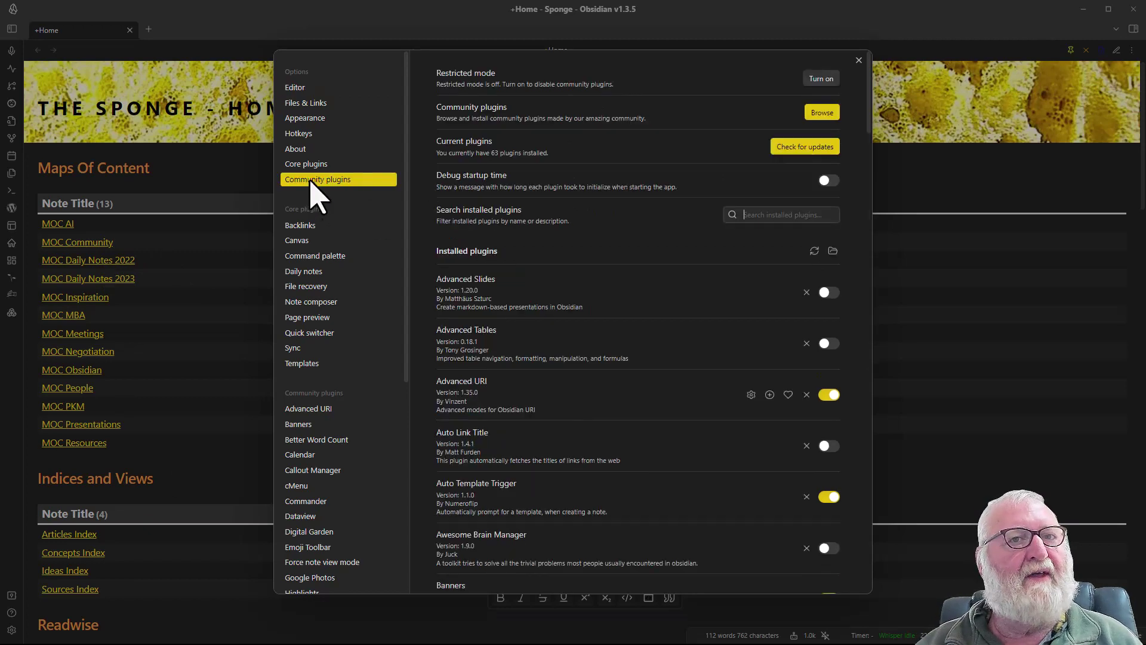
click(822, 112)
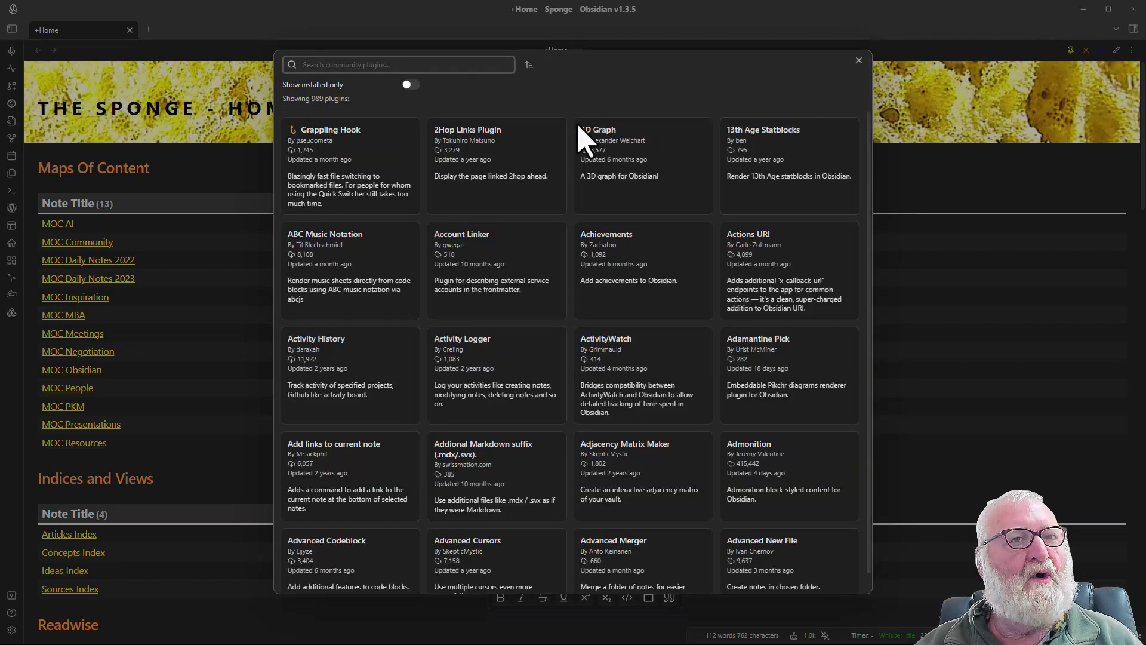
text(force)
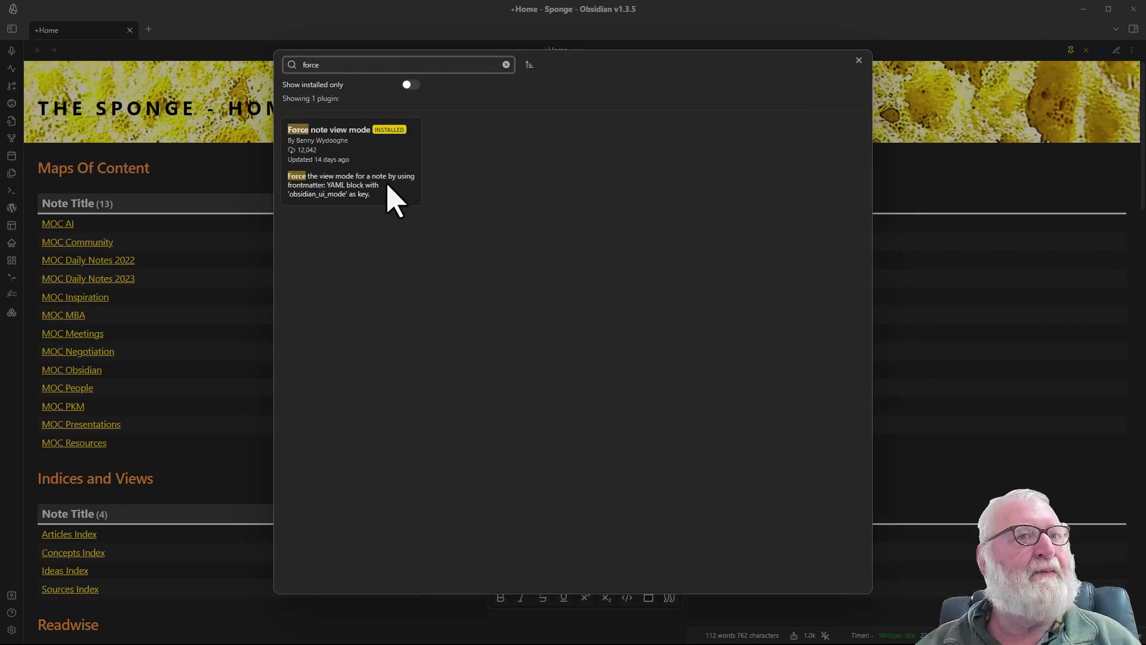
click(328, 173)
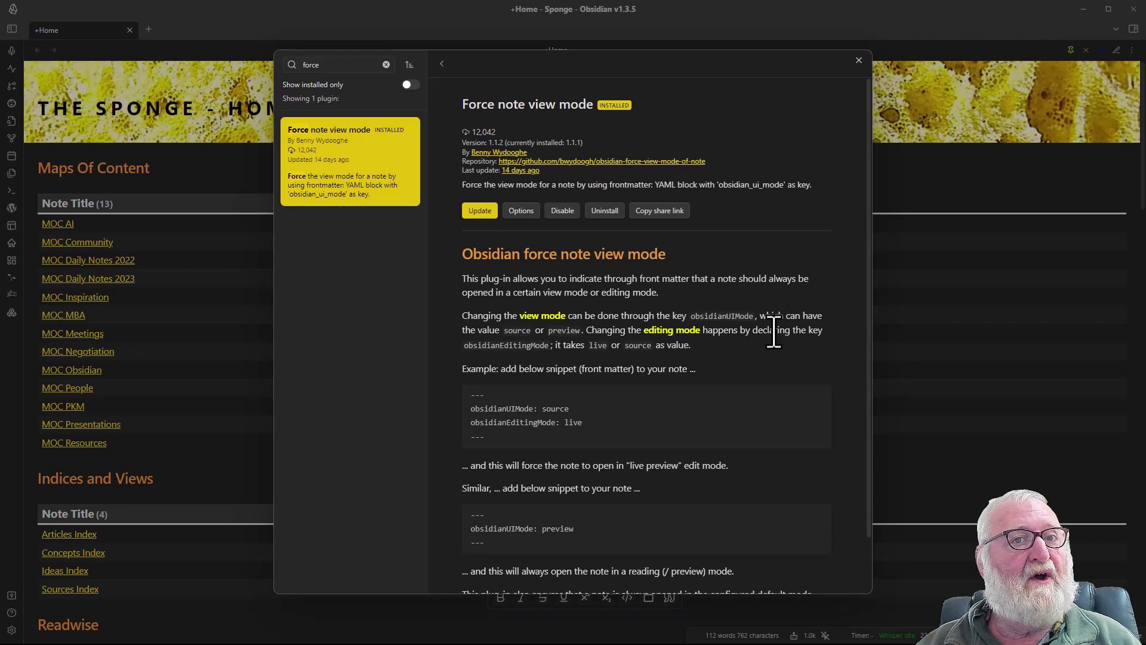
click(1093, 315)
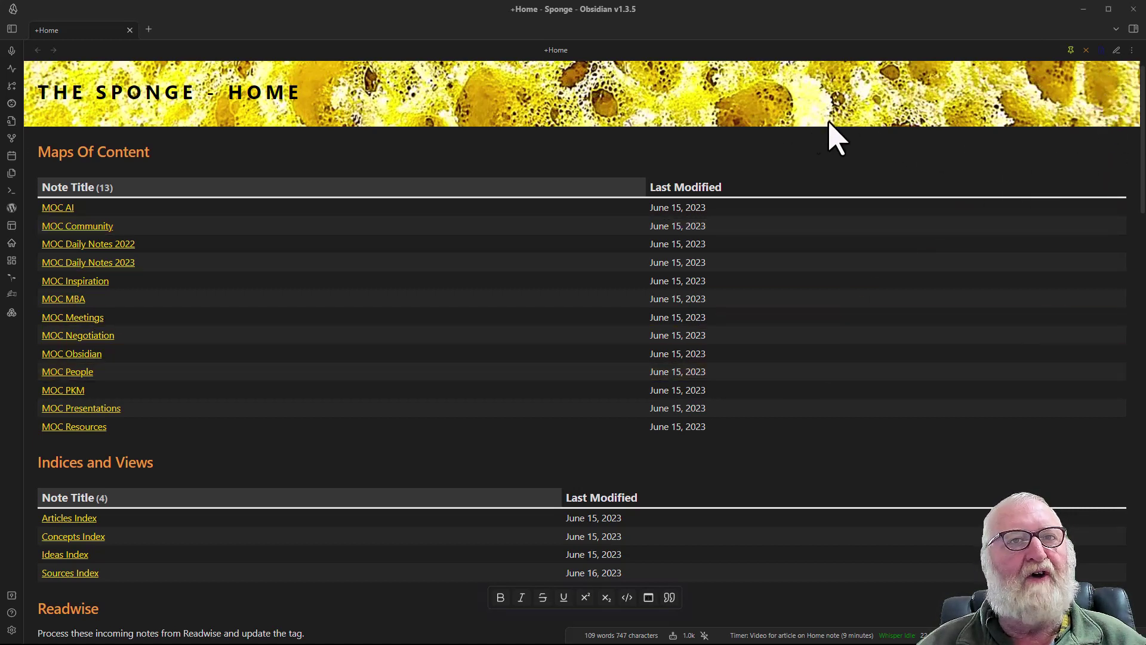
Step: Toggle the Home note into editing view to expose its frontmatter and title HTML
click(1118, 50)
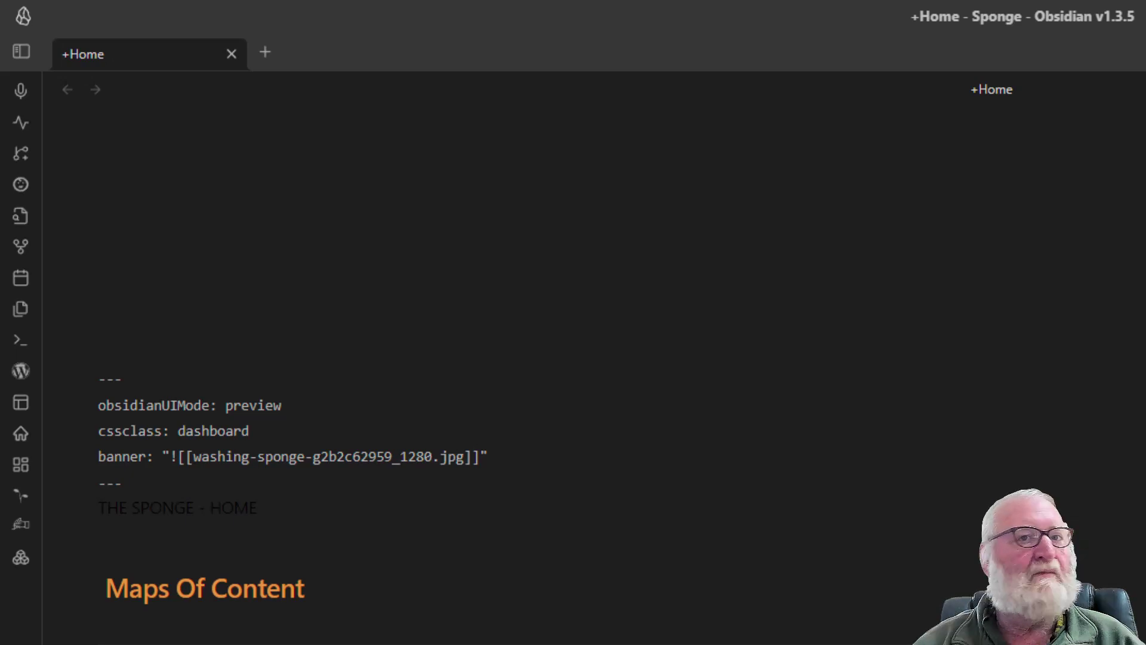
drag(248, 588, 201, 507)
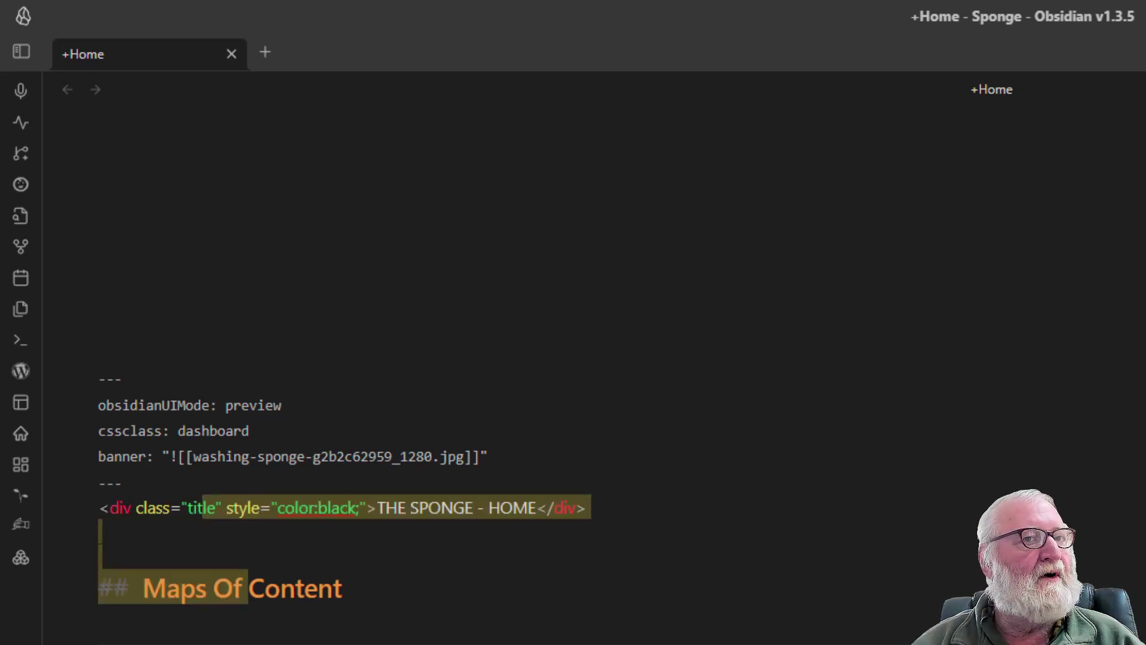
click(99, 532)
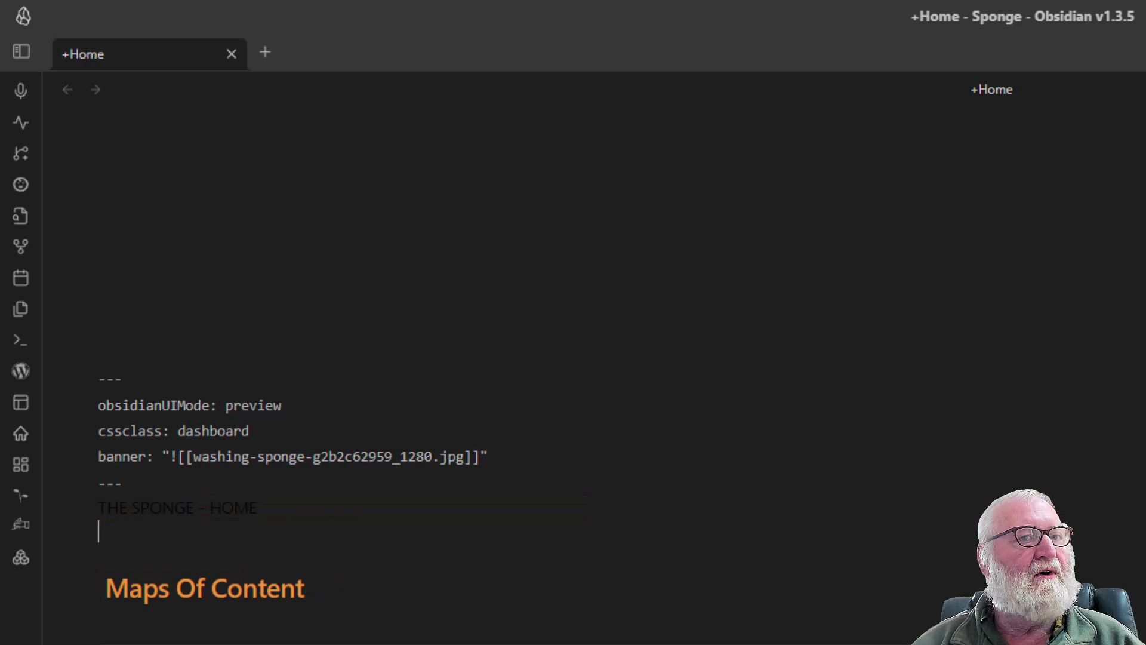
key(shift+Up)
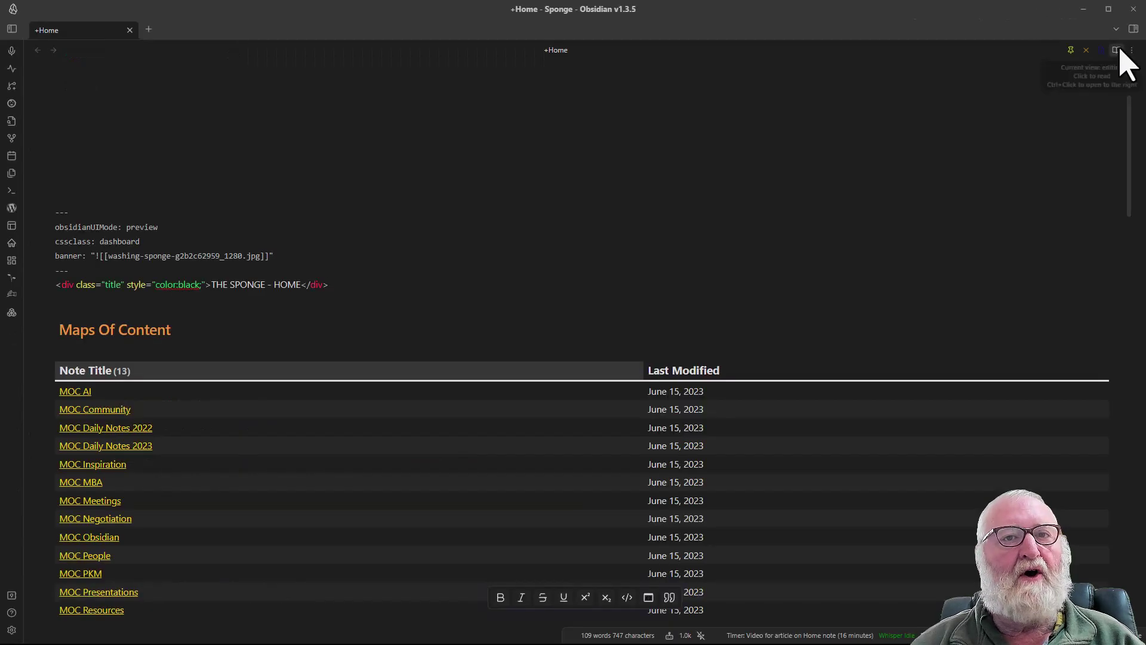
click(1116, 50)
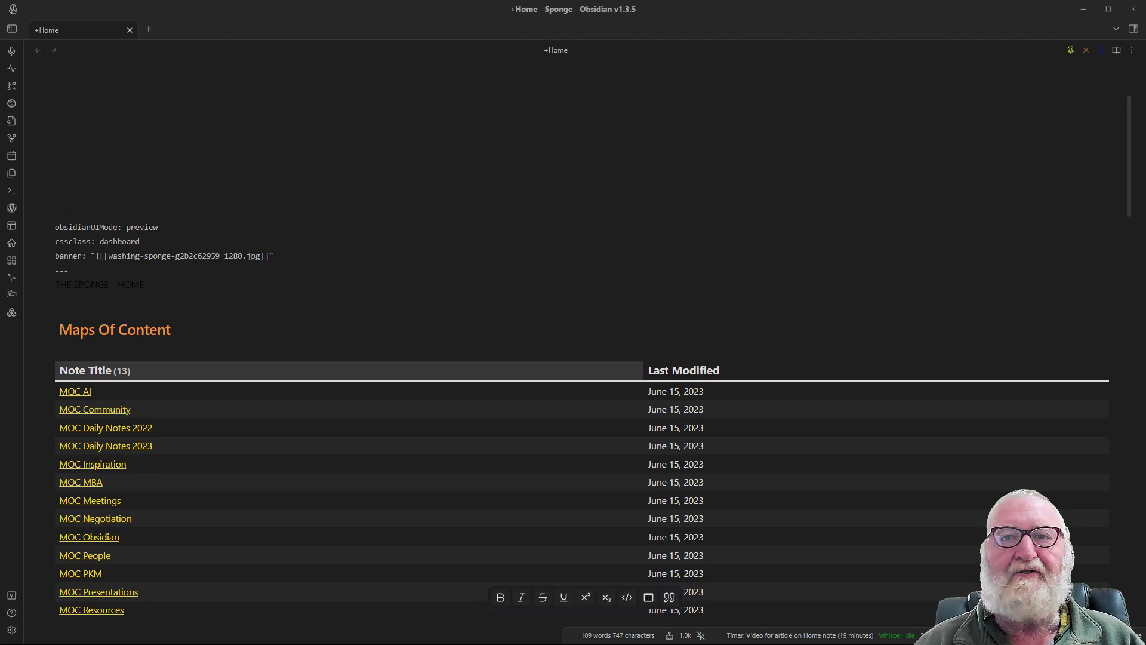
triple_click(148, 285)
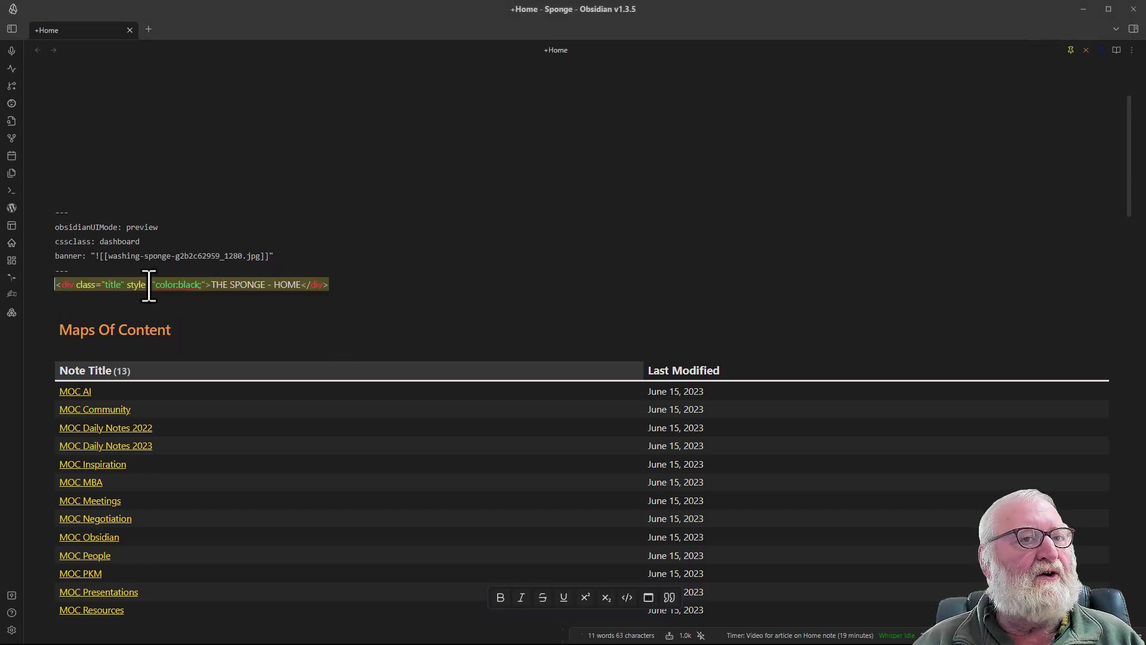